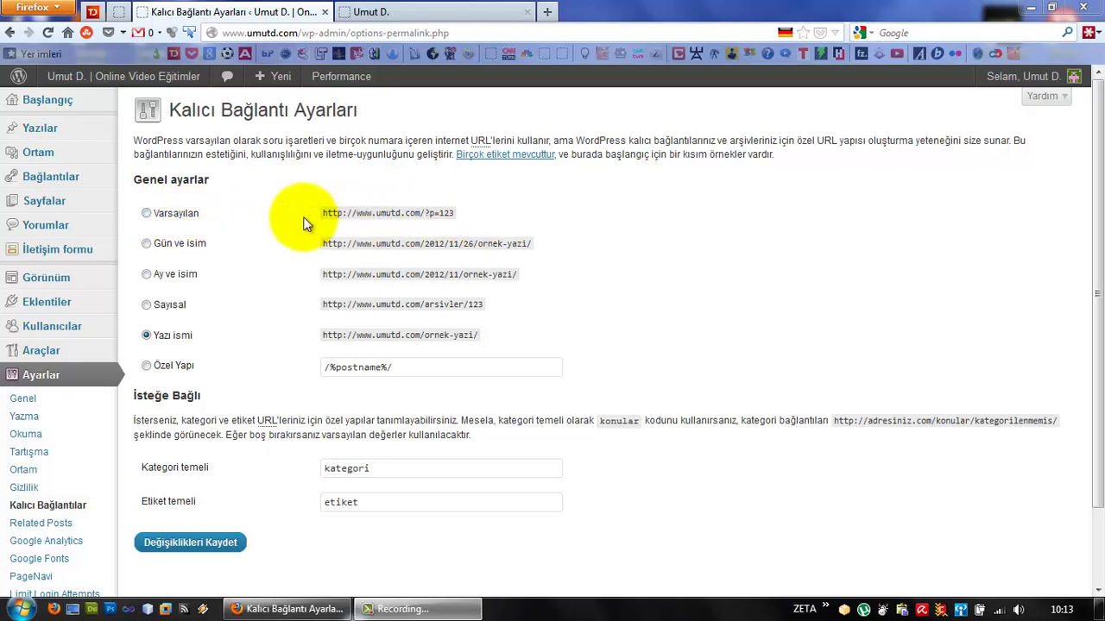
Highlight the default permalink example, and open the "Birçok etiket mevcuttur" permalink tag documentation in a new tab
left_click_drag(321, 214, 462, 219)
left_click(460, 218)
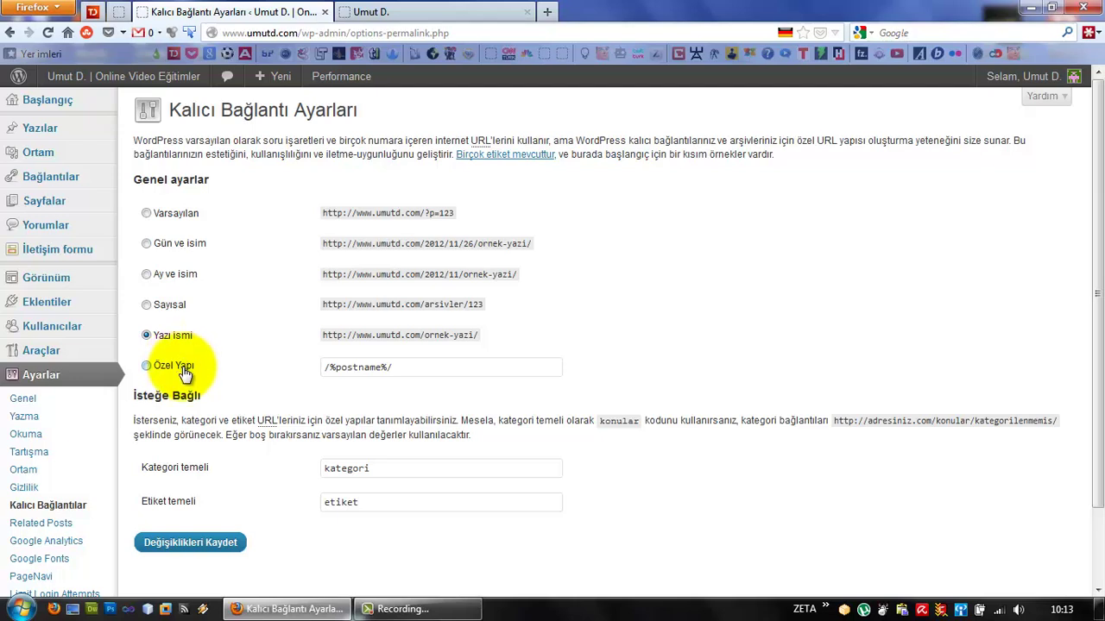
right_click(500, 164)
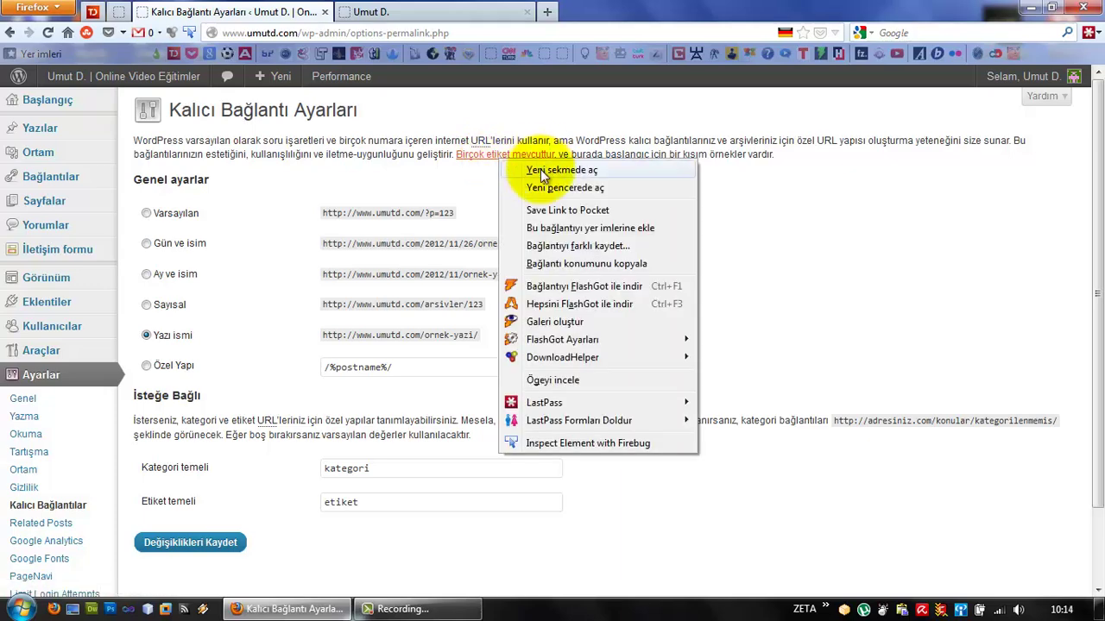
left_click(540, 169)
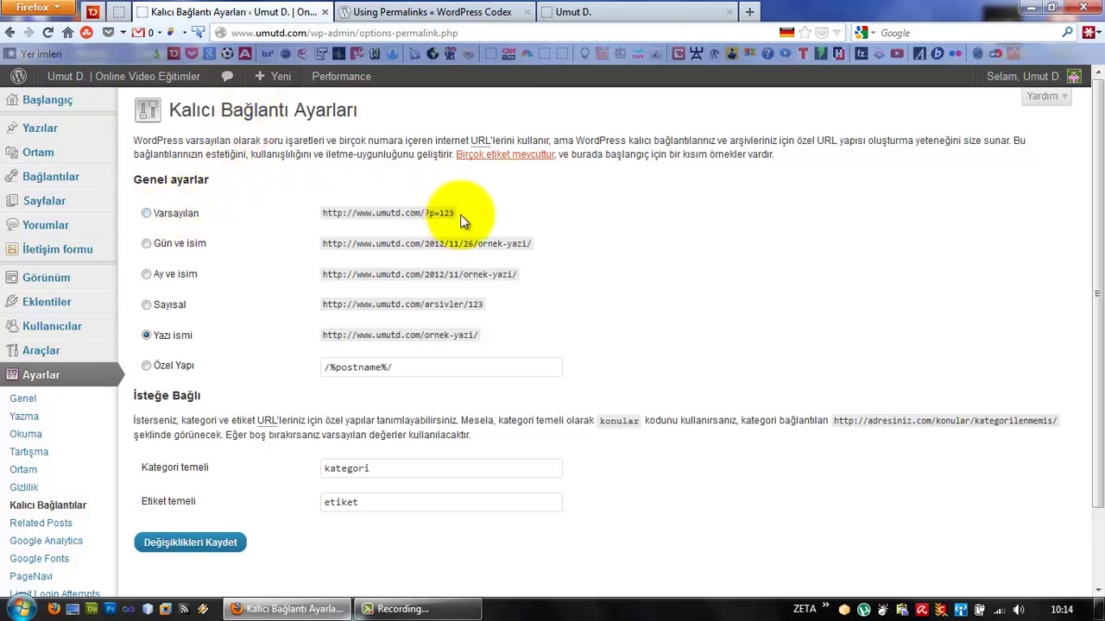
Compare the default ?p=123 permalink example with the post-name address of the published "WordPress Sayfalar Paneli" post
left_click_drag(457, 213, 426, 220)
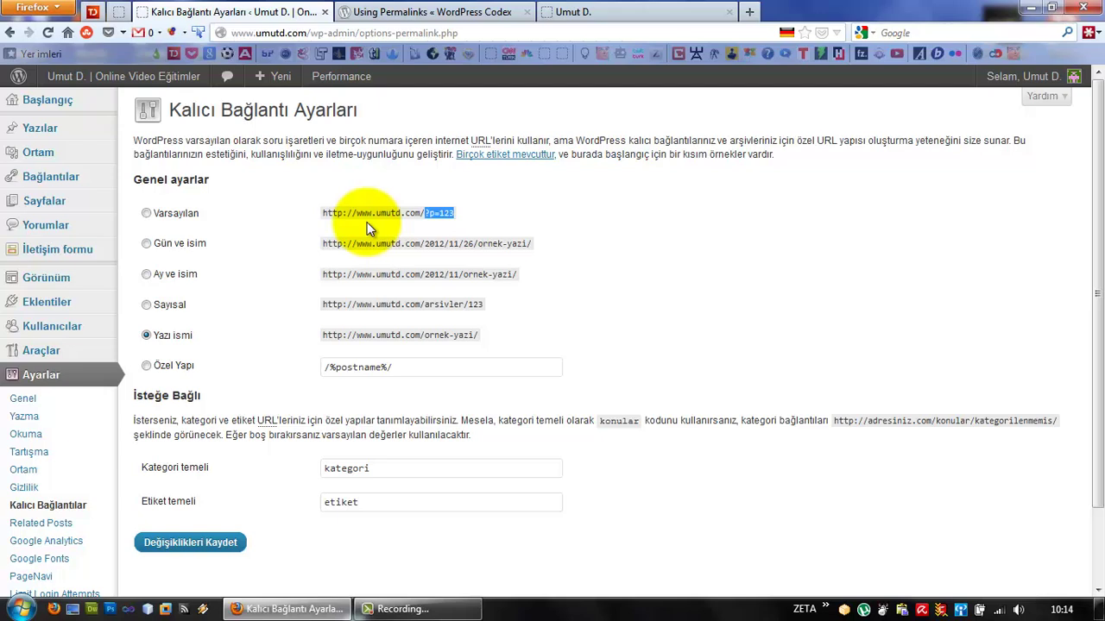
left_click(422, 325)
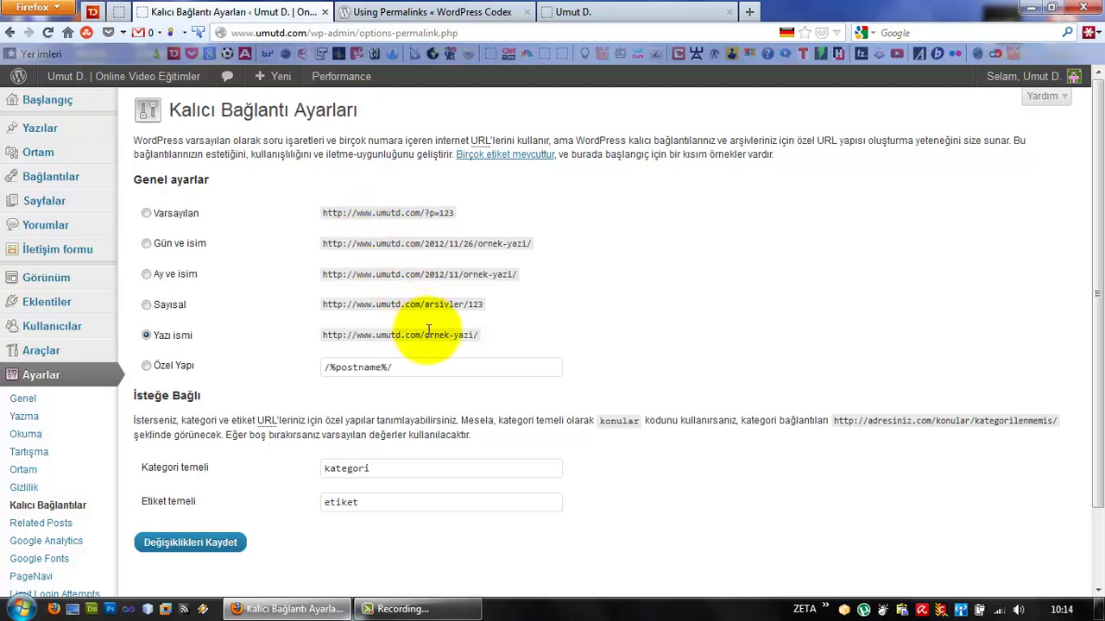
left_click(617, 10)
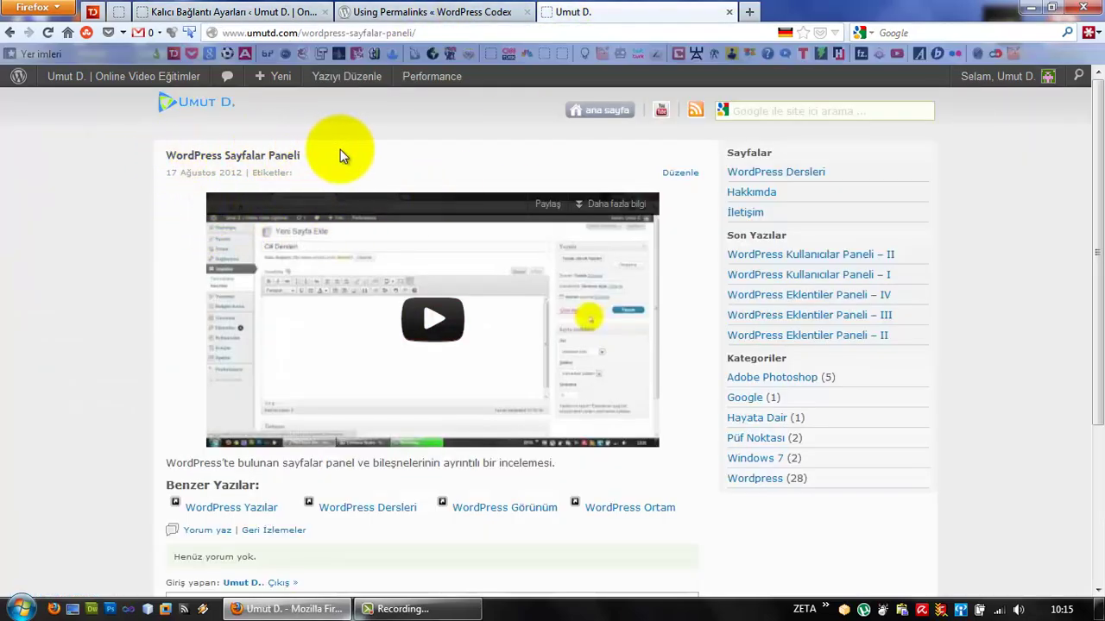
left_click(233, 11)
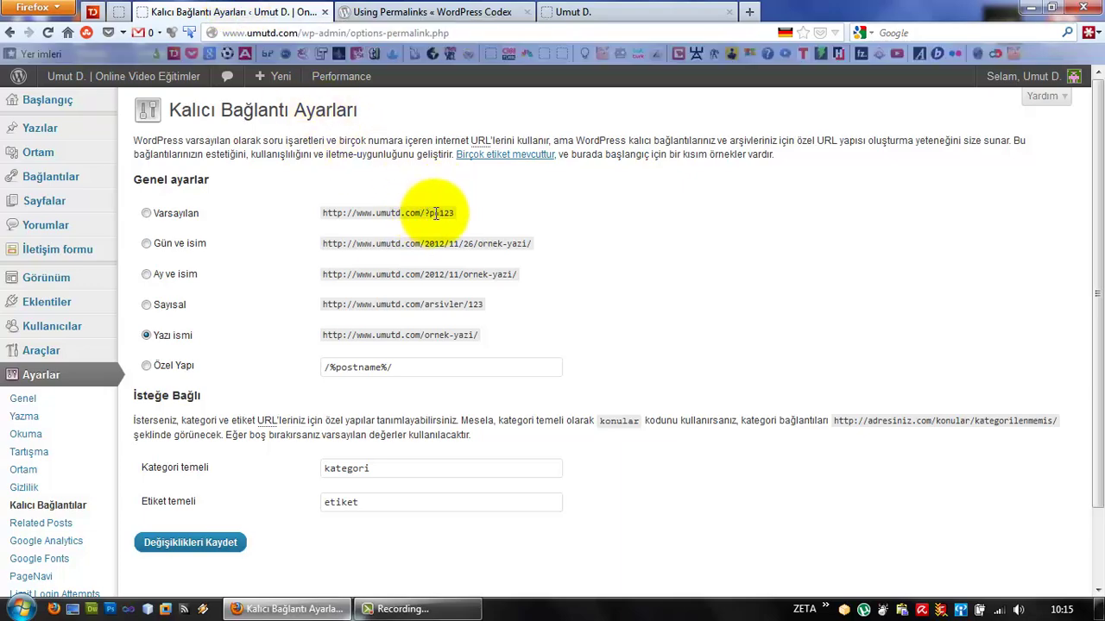
left_click(604, 10)
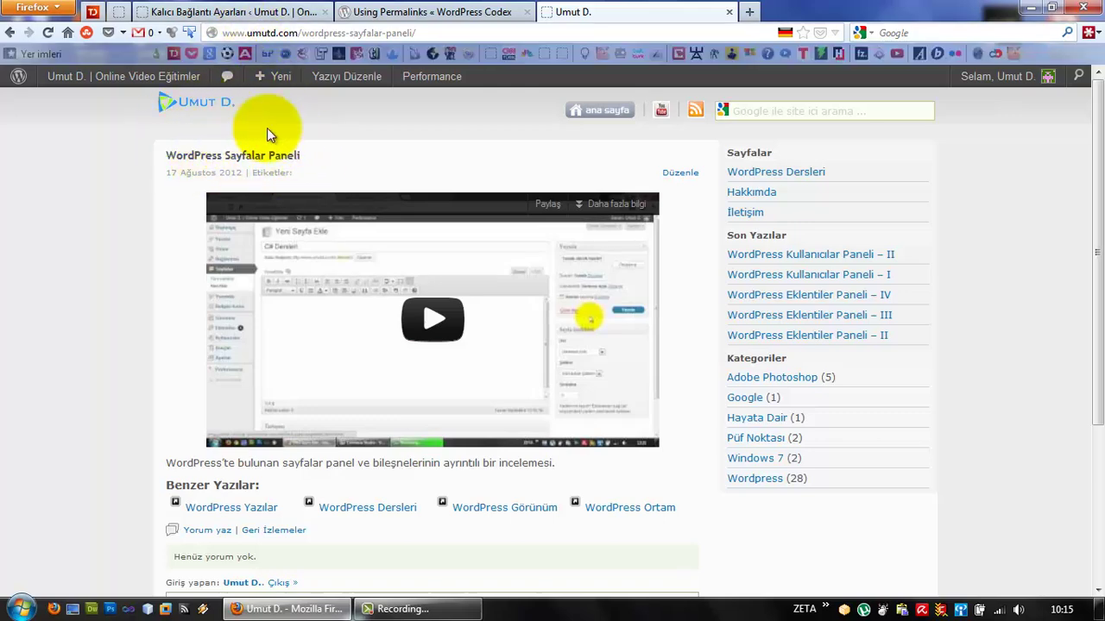
left_click(281, 12)
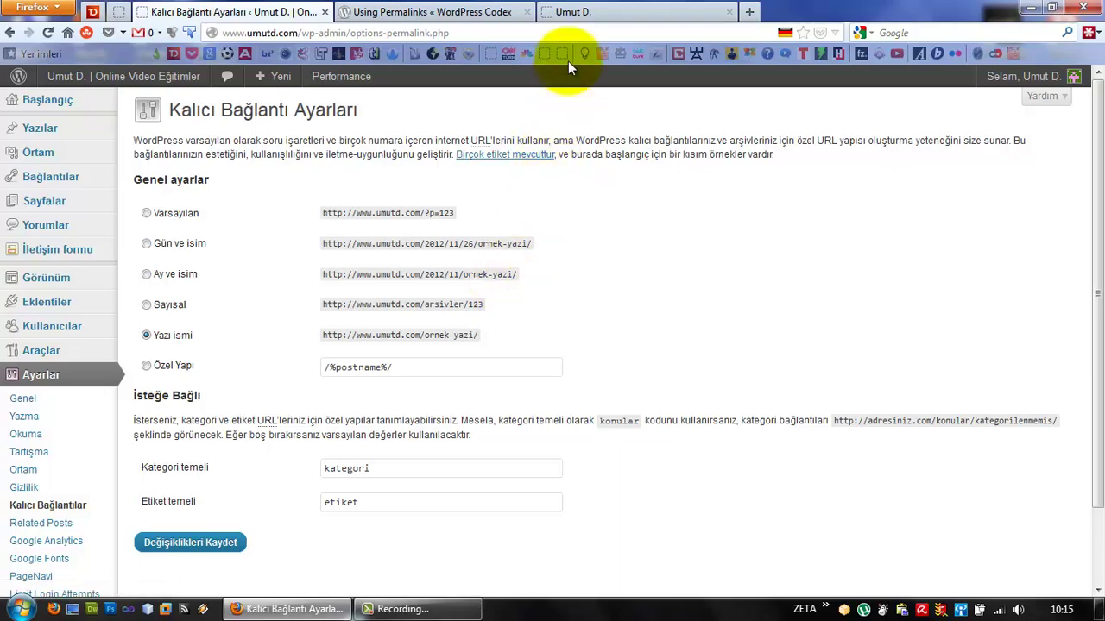
left_click(636, 11)
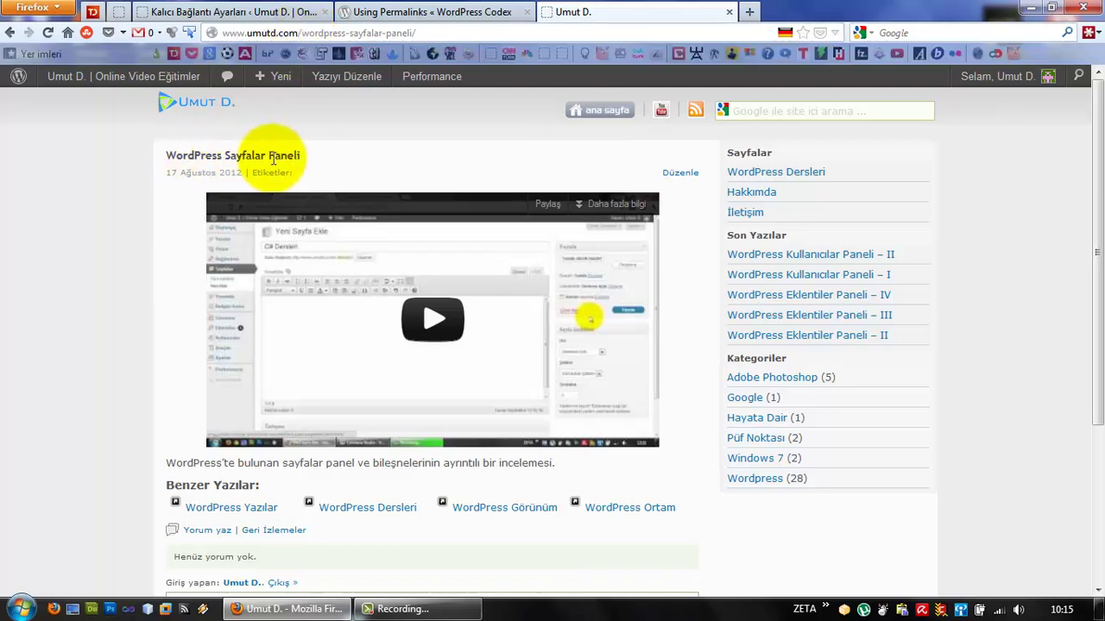
left_click_drag(301, 32, 428, 32)
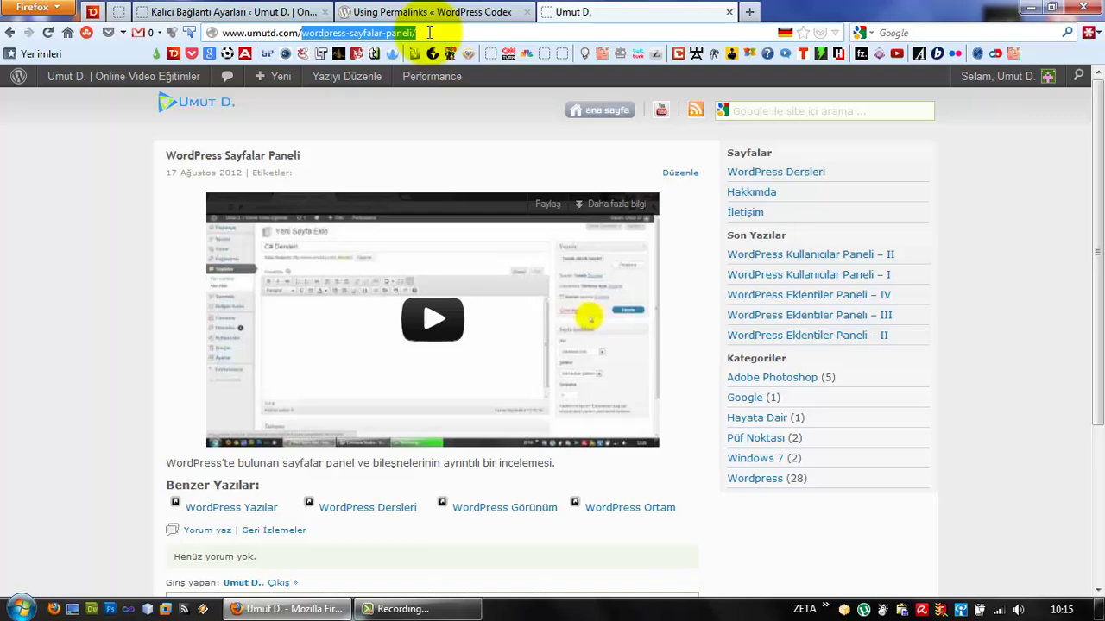
Return to the permalink settings and dismiss the Windows colour scheme prompt without choosing an option
left_click(259, 12)
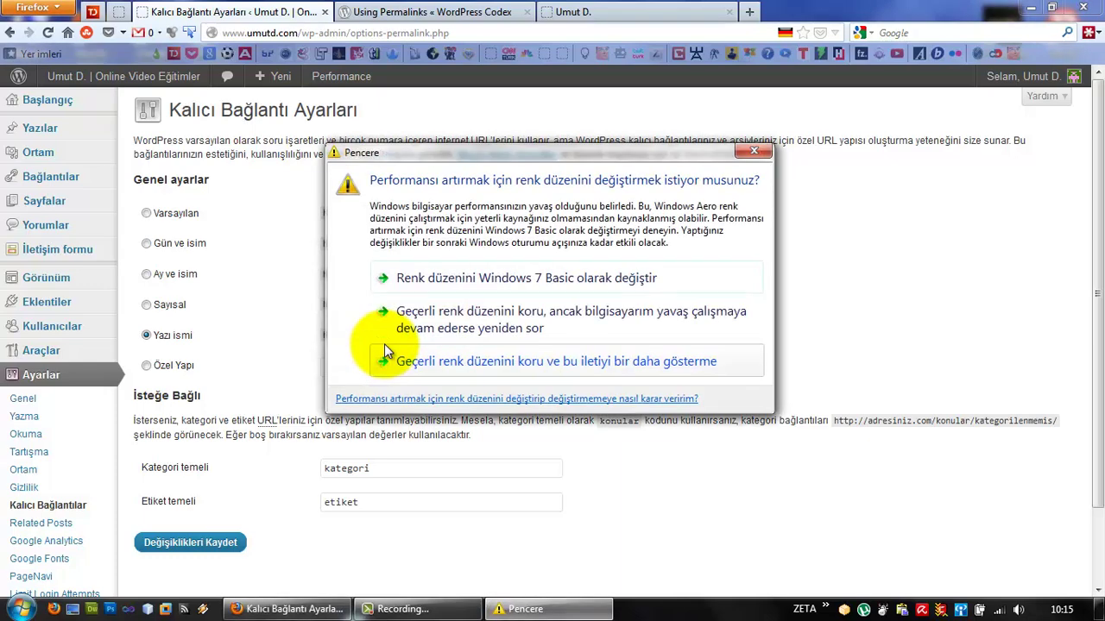
left_click(754, 150)
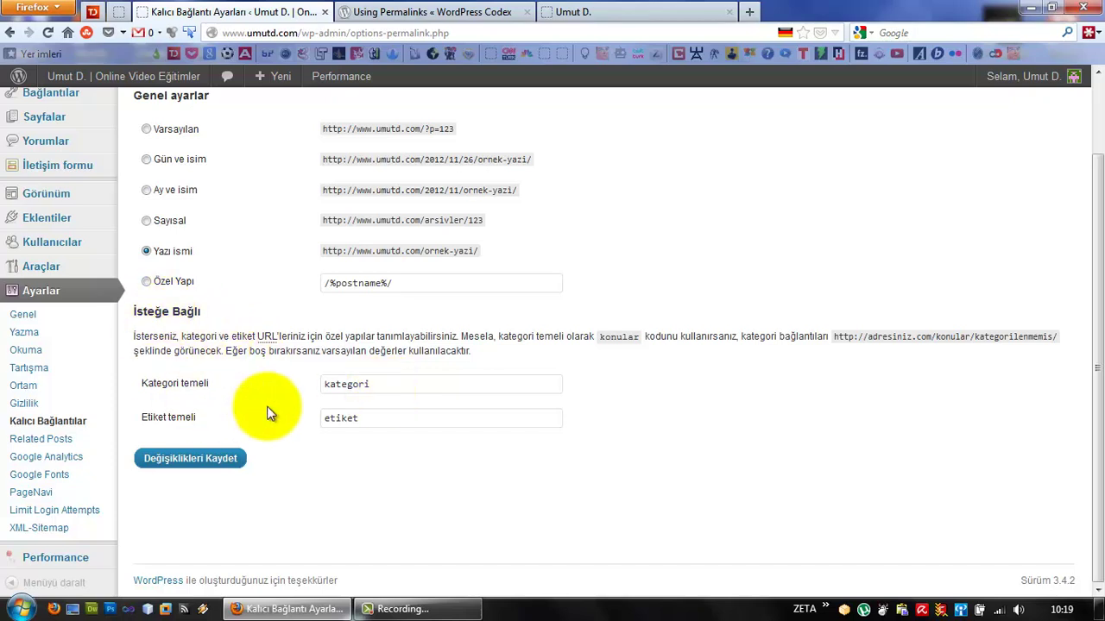
double_click(337, 384)
left_click(553, 12)
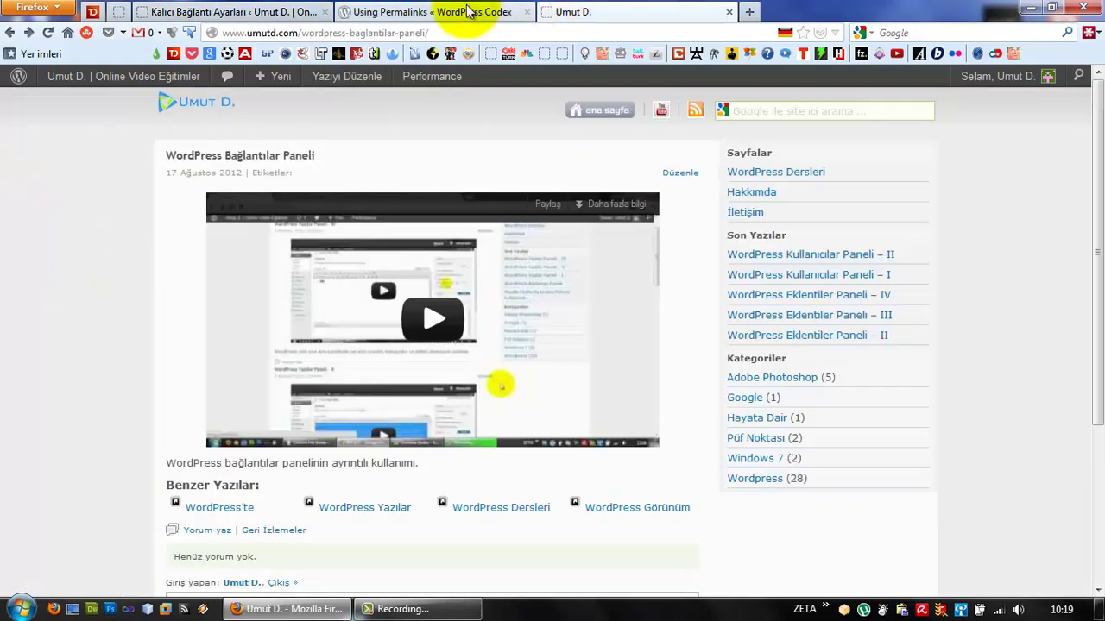
left_click_drag(302, 33, 466, 33)
type("ka")
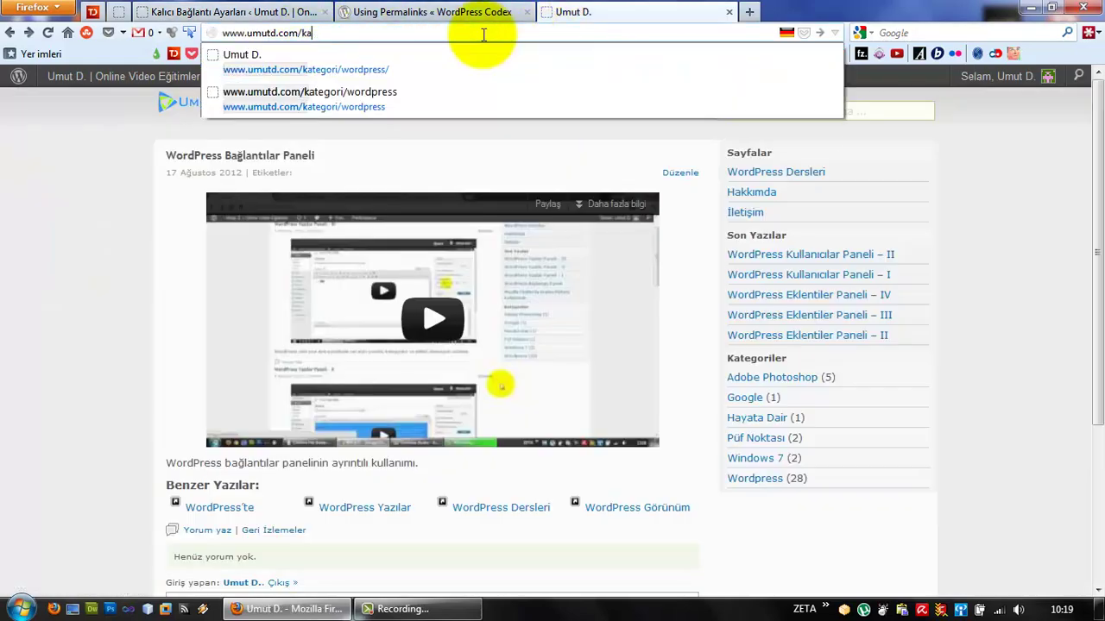
type("tegori/wordpress")
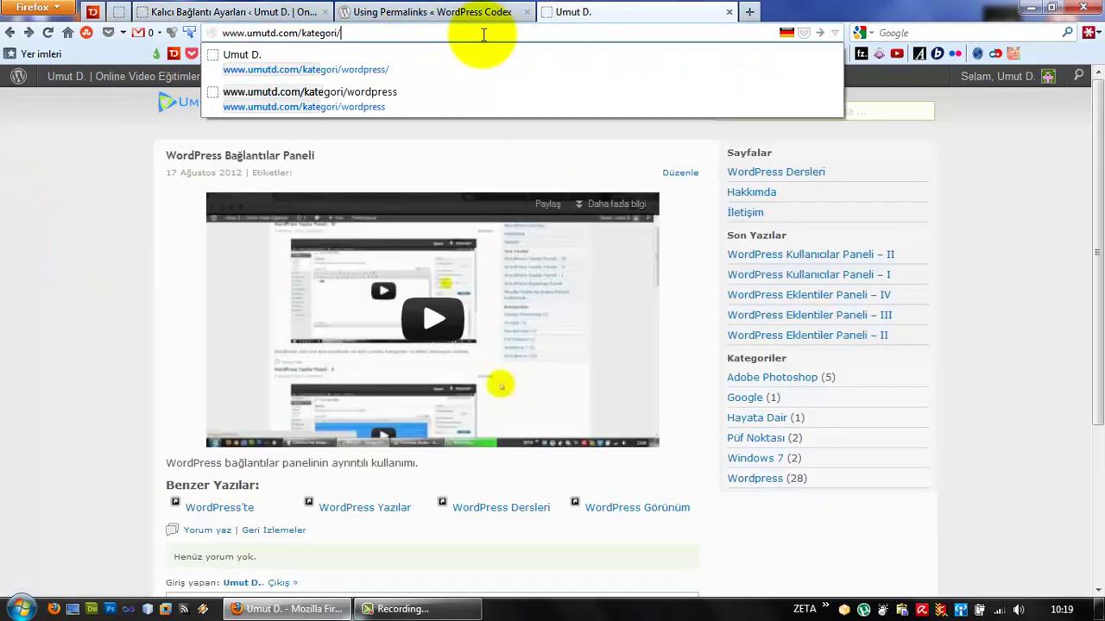
key("Return")
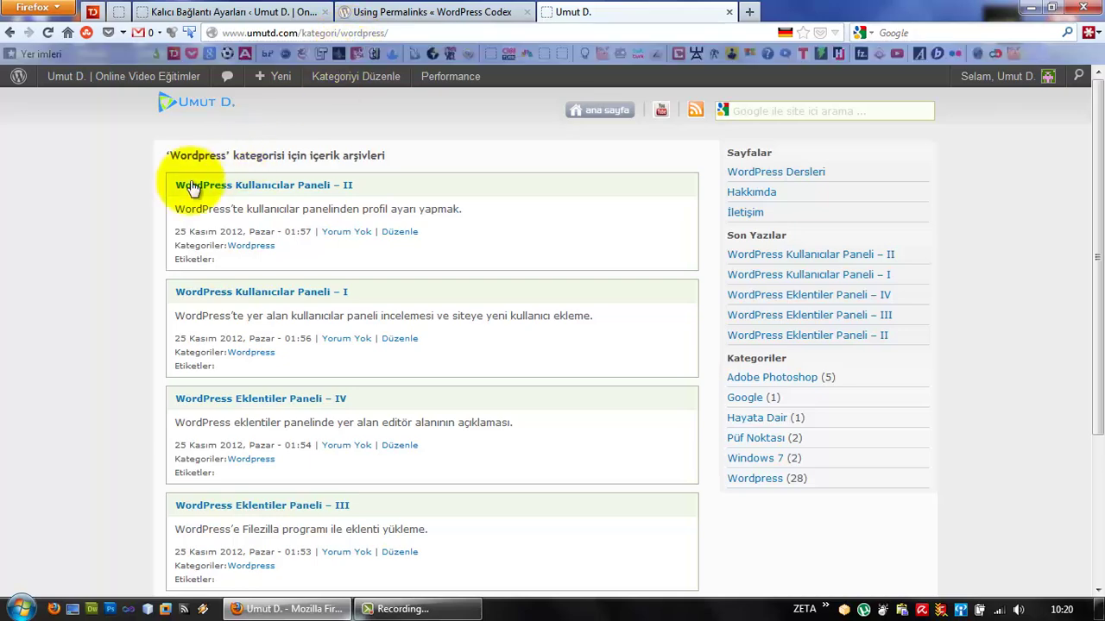
Examine the Wordpress category archive and compare the "kategori" part of its address with the Kategori temeli setting
scroll(245, 265, "down", 2)
scroll(244, 267, "down", 2)
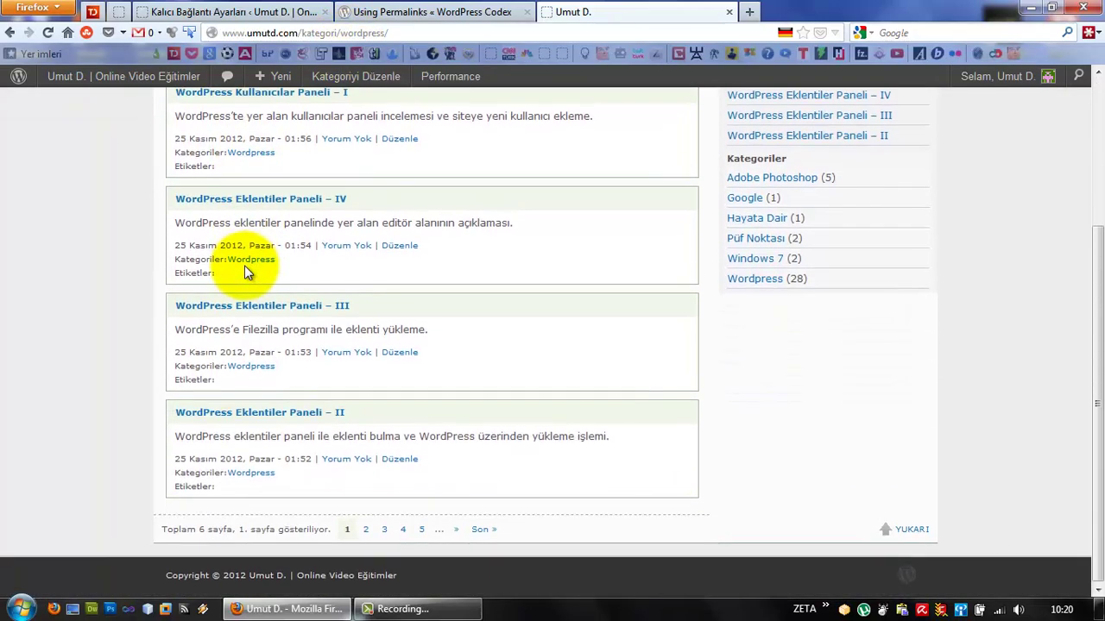
scroll(245, 265, "up", 4)
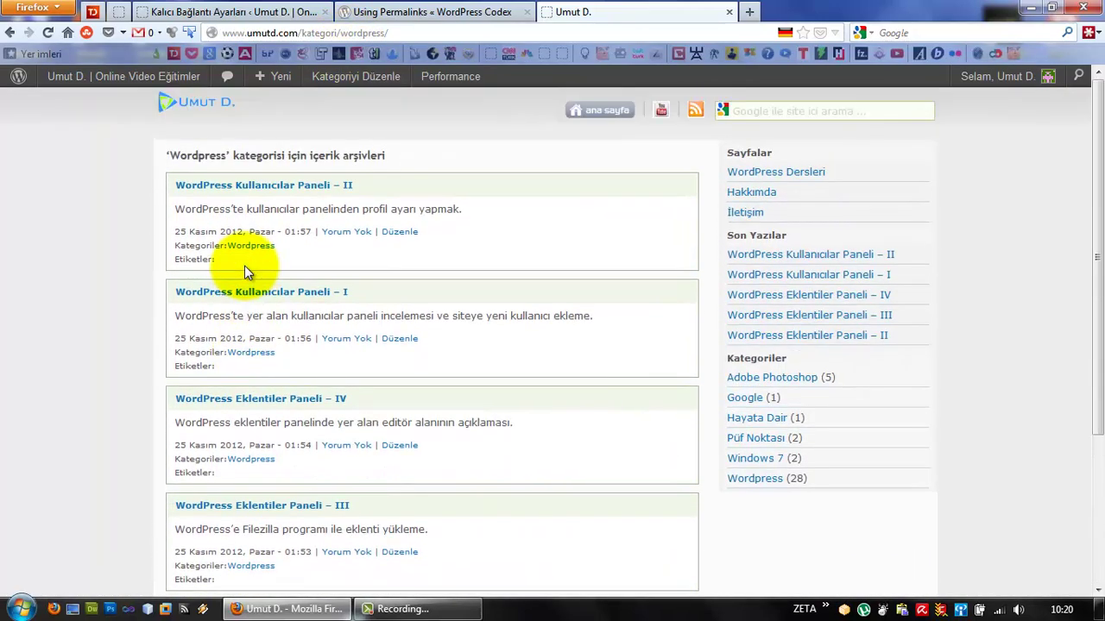
double_click(319, 33)
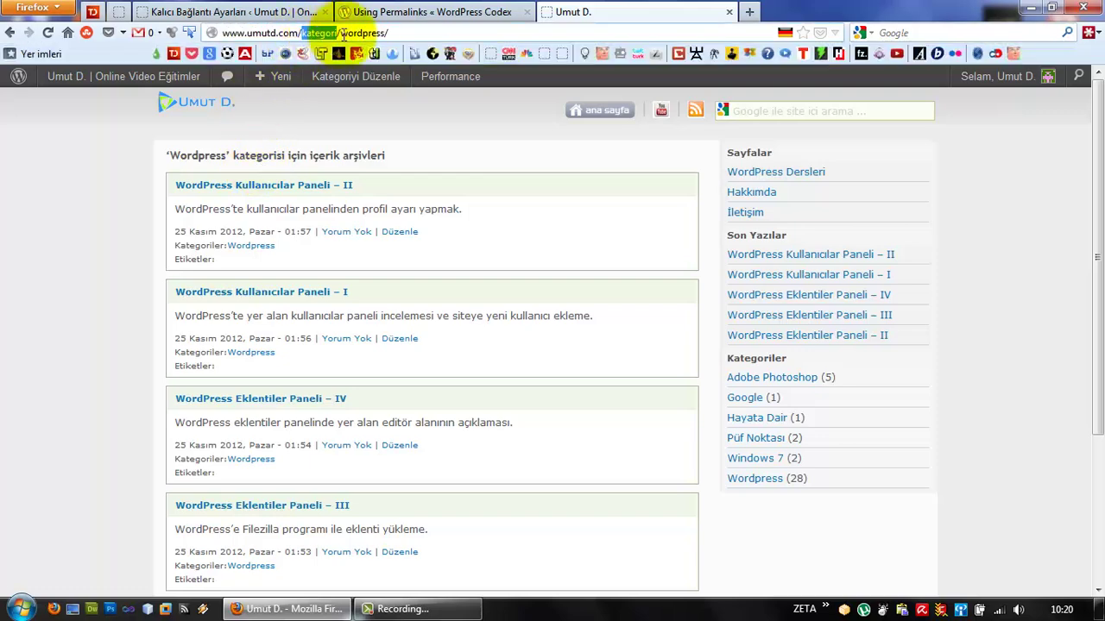
left_click(259, 10)
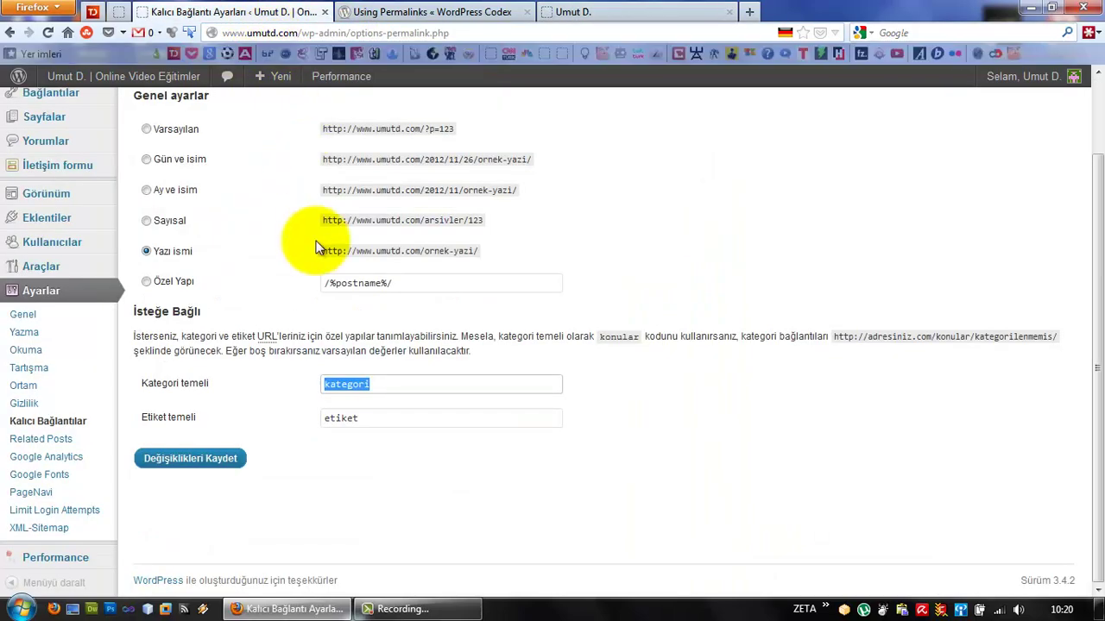
Replace "kategori" with "etiket" in the archive page's address
left_click(303, 34)
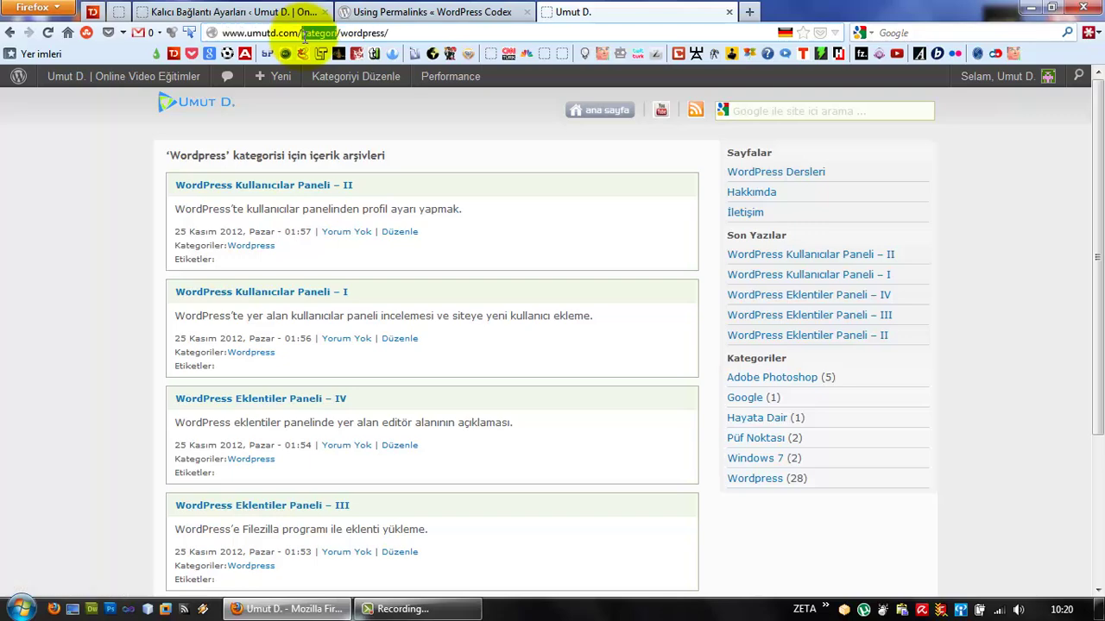
double_click(321, 33)
type("etiket")
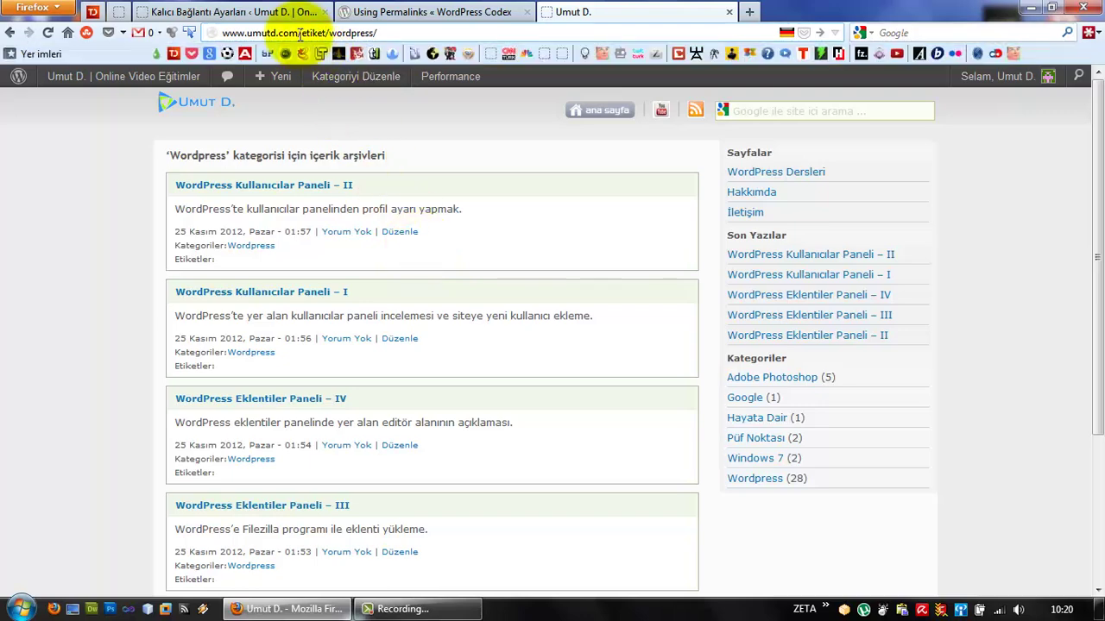
Compare the "etiket" part of the edited site address with the Etiket temeli value in the permalink settings
left_click(291, 11)
key("ctrl+shift+Tab")
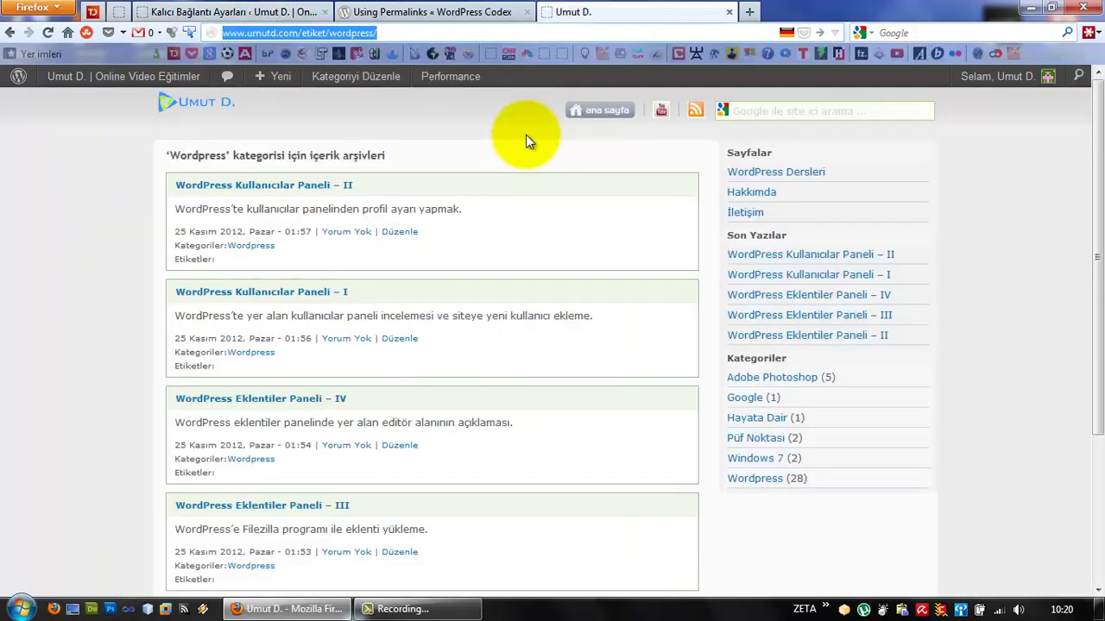
left_click(281, 15)
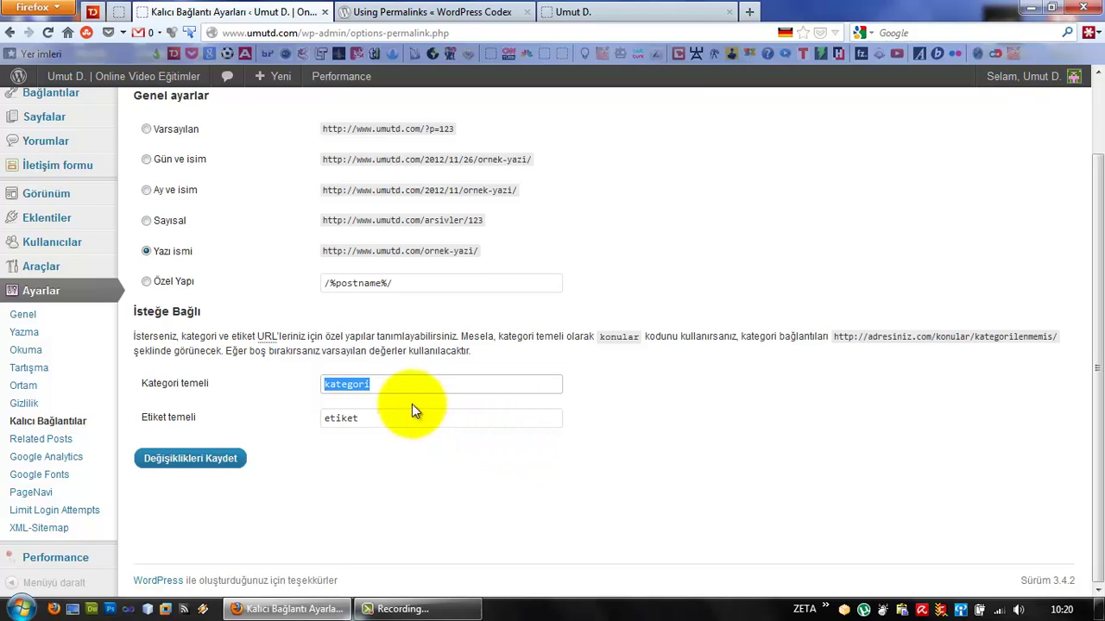
left_click(635, 9)
left_click(293, 12)
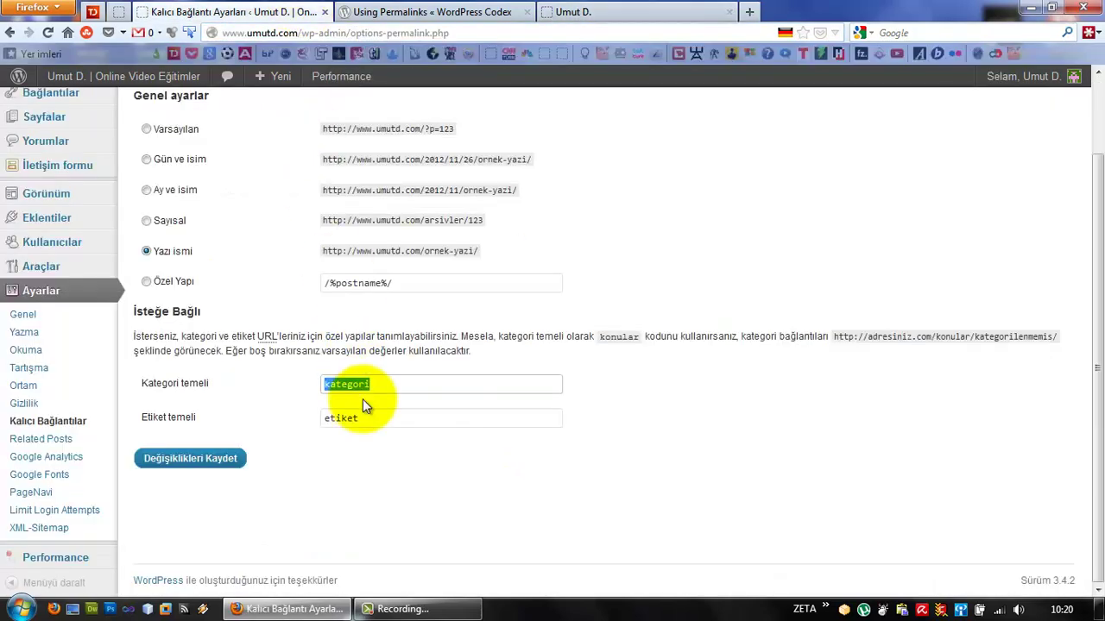
left_click(570, 11)
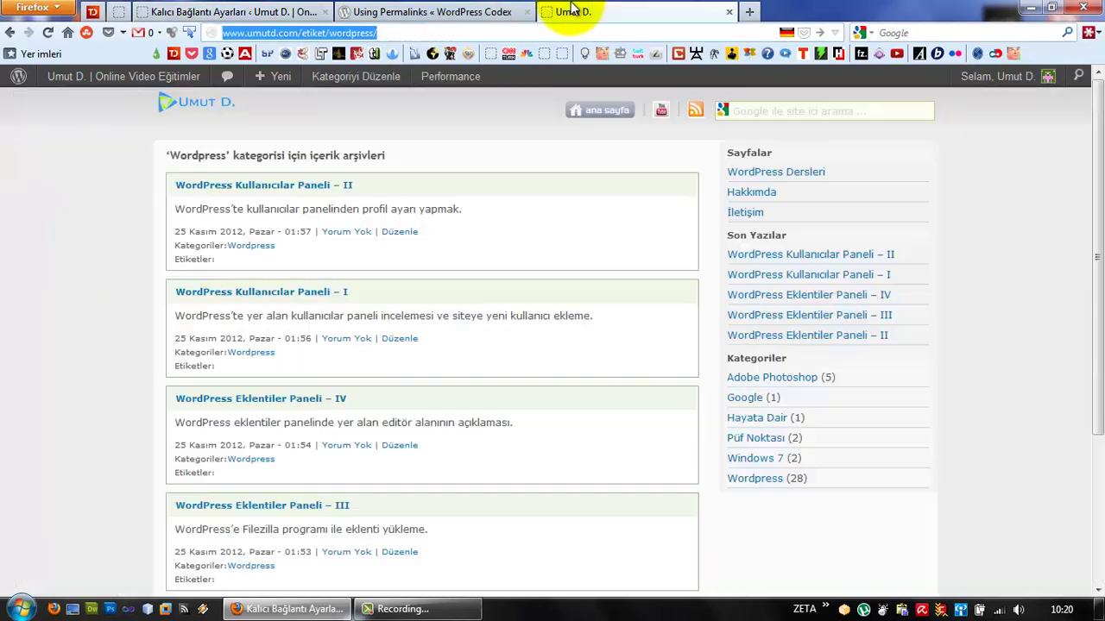
left_click(320, 35)
left_click(321, 34)
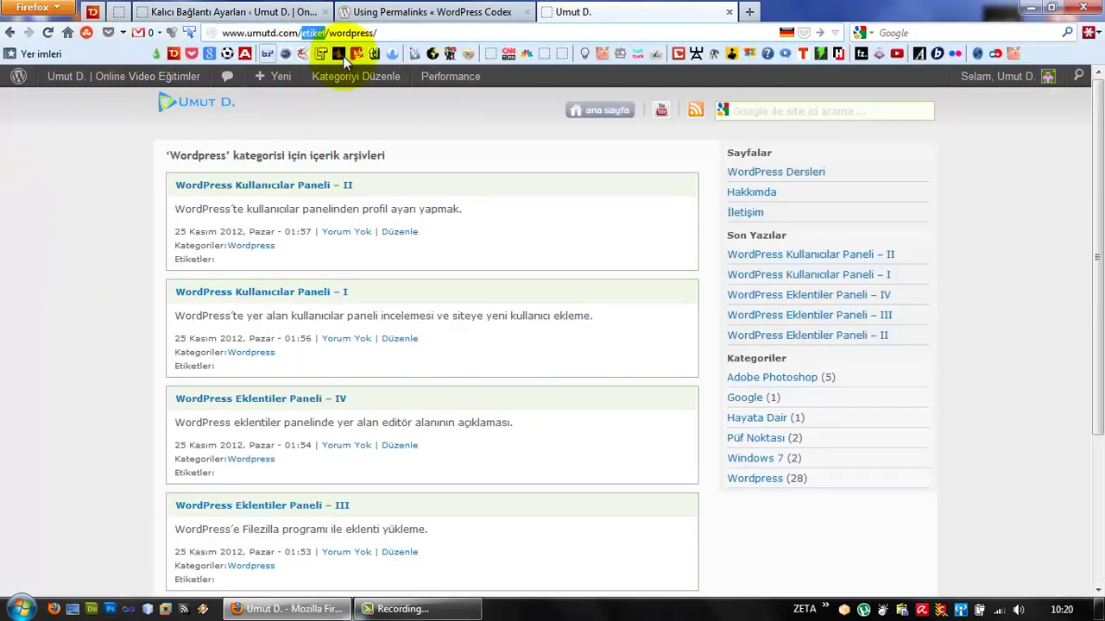
double_click(310, 33)
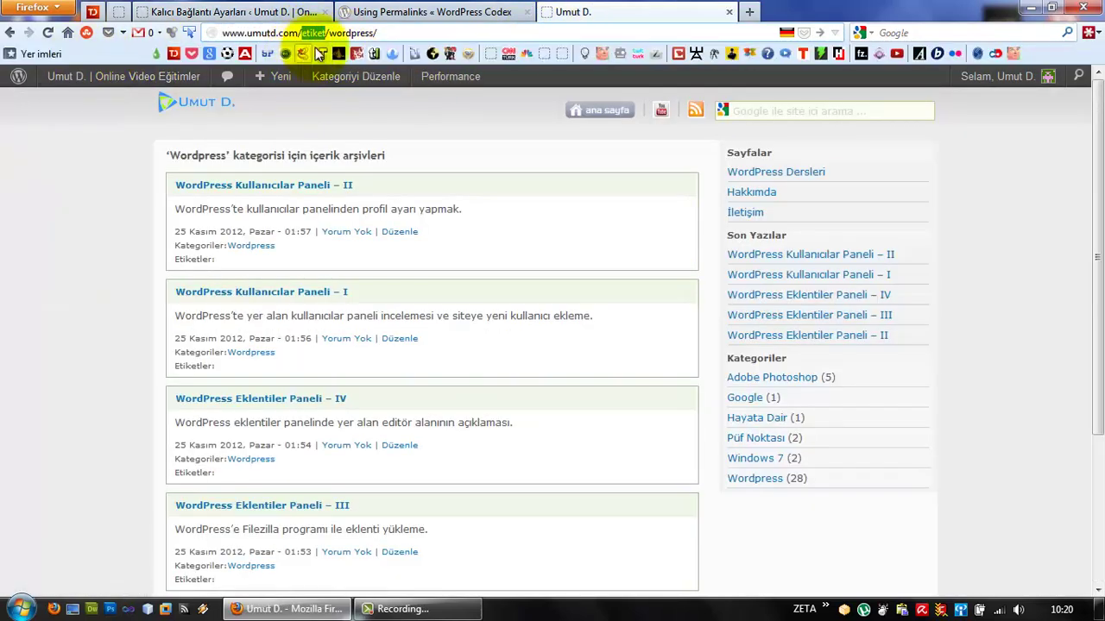